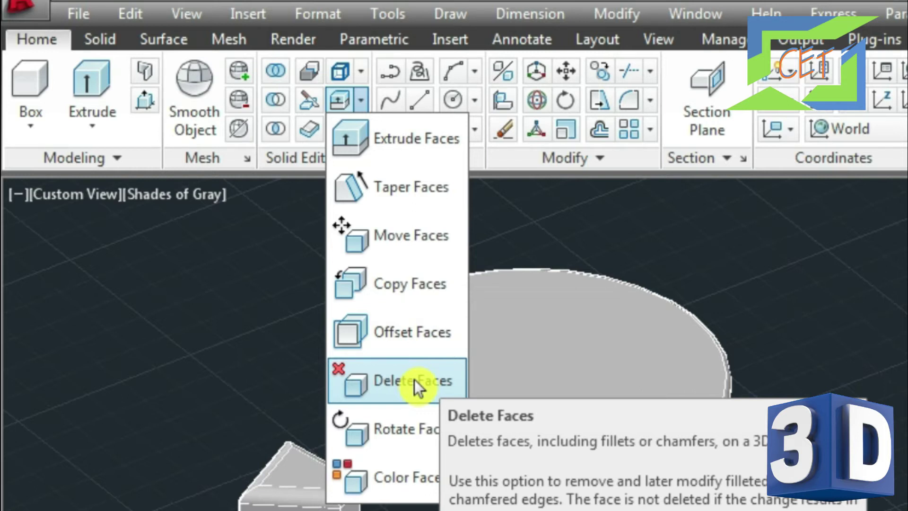
# Step: Delete the curved notch face on the base plate edge, leaving a straight edge
pyautogui.click(415, 379)
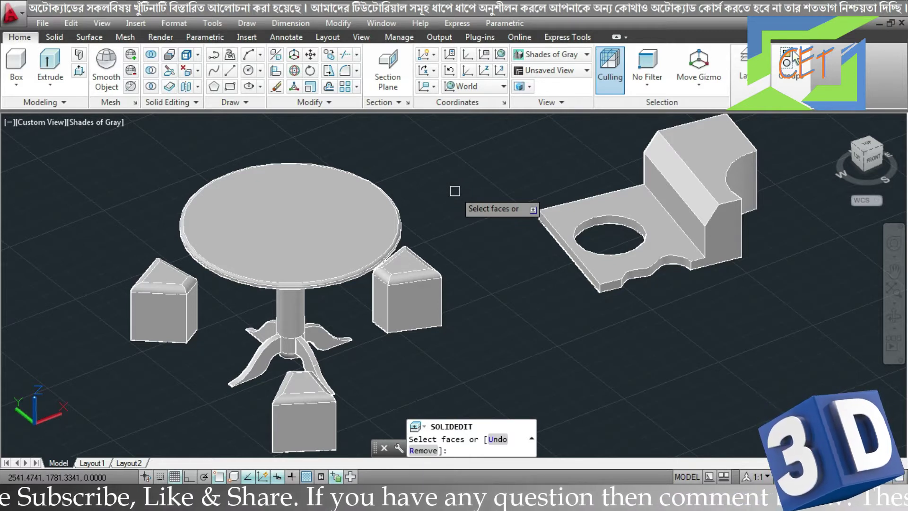
pyautogui.scroll(2, 685, 275)
pyautogui.scroll(3, 670, 268)
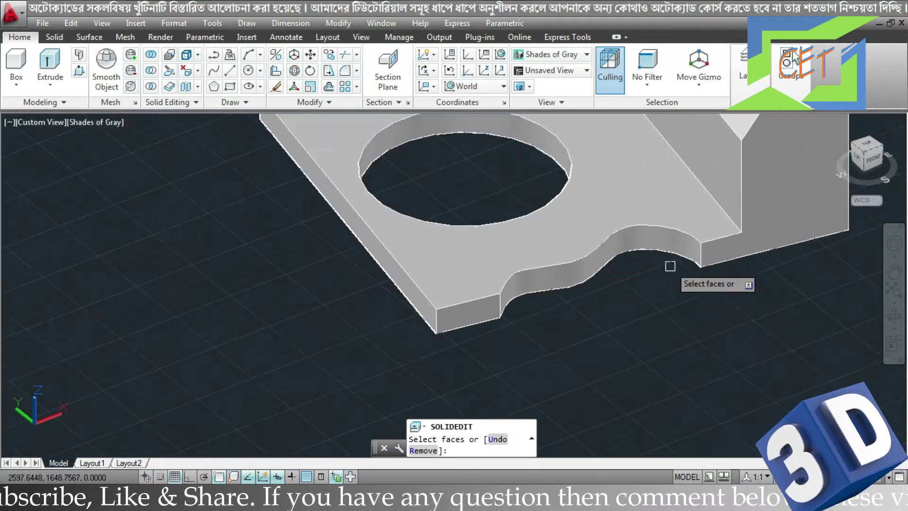
pyautogui.click(616, 243)
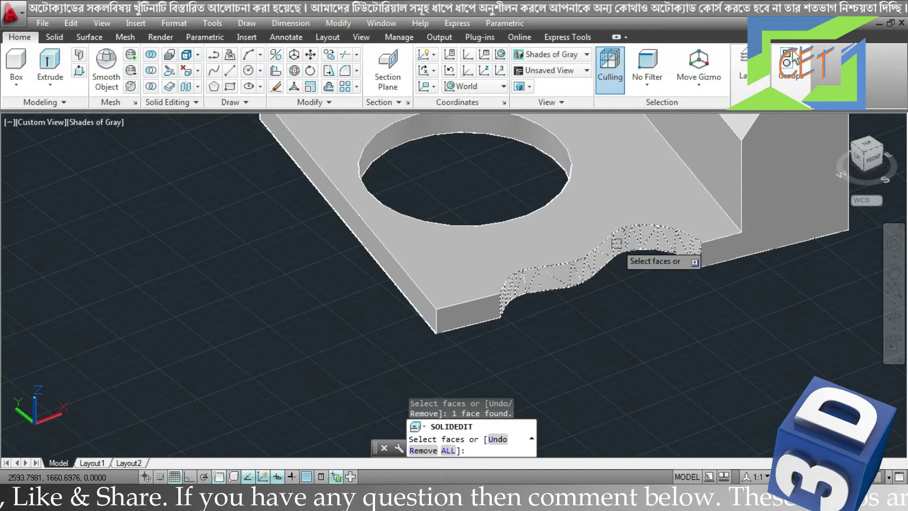
pyautogui.press('Return')
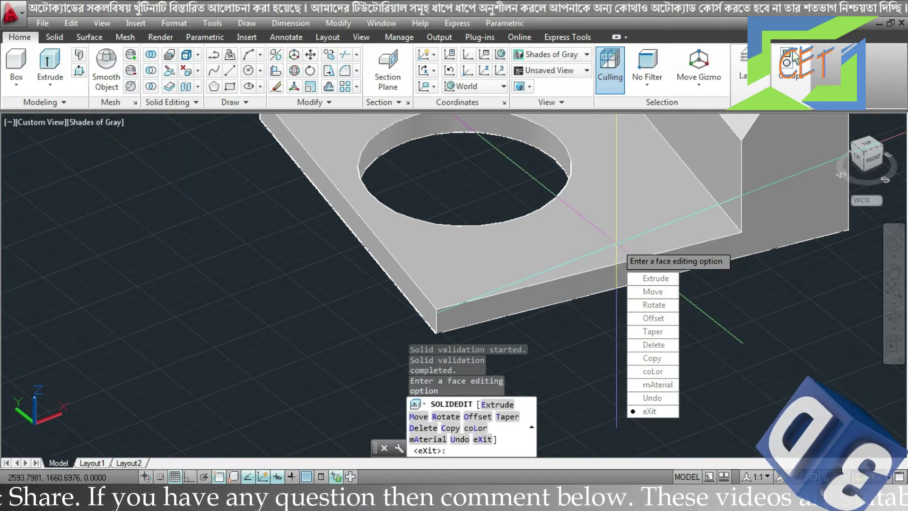
pyautogui.press('Escape')
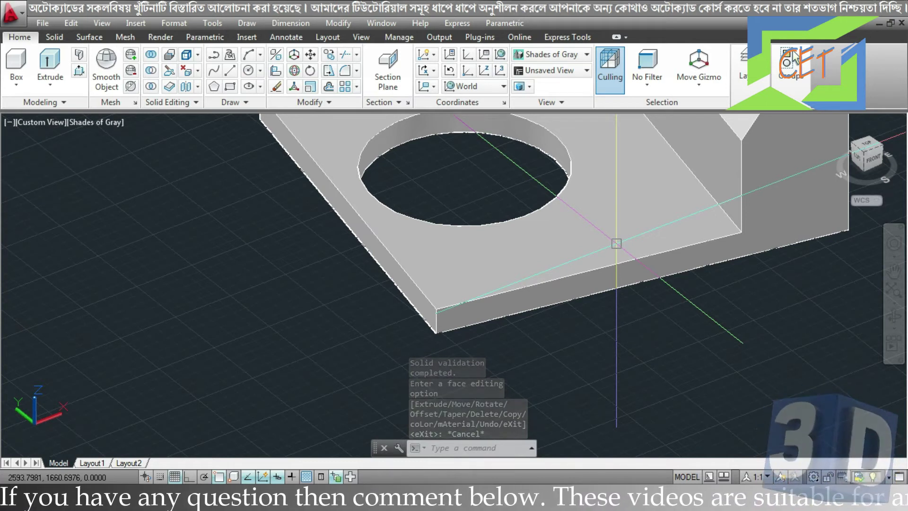
pyautogui.moveTo(588, 279); pyautogui.dragTo(349, 434, button='middle')
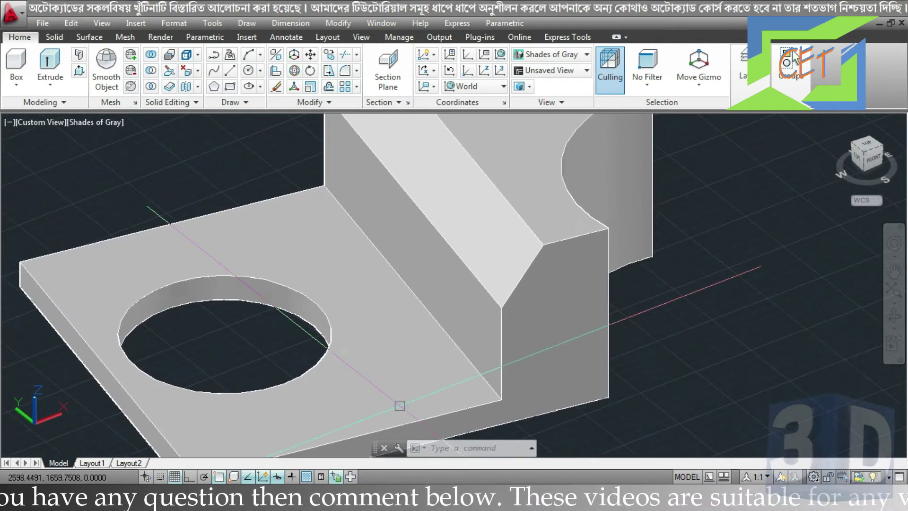
# Step: Delete the upright block's curved cutout face, leaving a solid sloped-top block
pyautogui.keyDown('shift'); pyautogui.moveTo(487, 360); pyautogui.dragTo(441, 355, button='middle'); pyautogui.keyUp('shift')
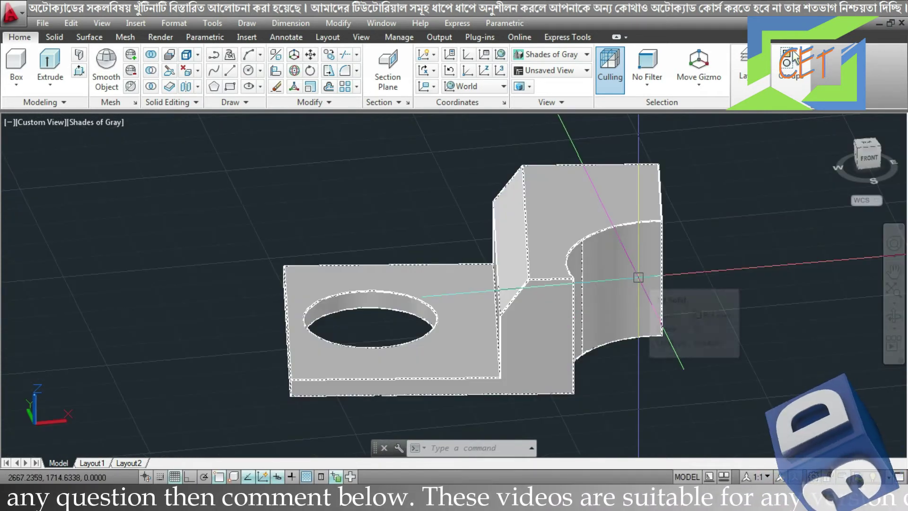
pyautogui.press('Escape')
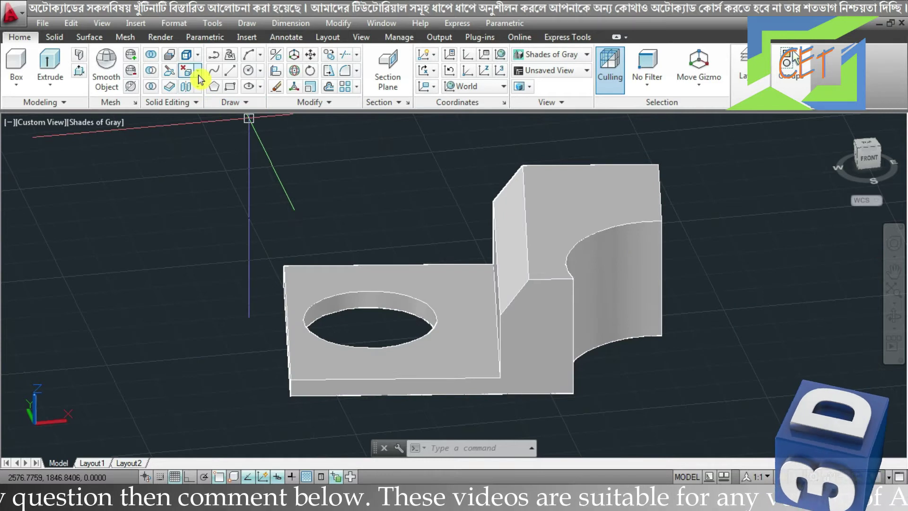
pyautogui.click(199, 76)
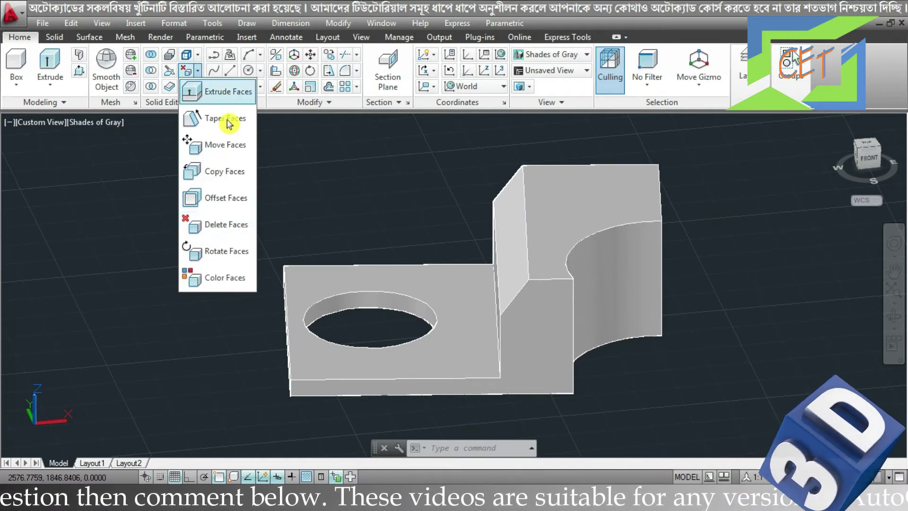
pyautogui.click(220, 224)
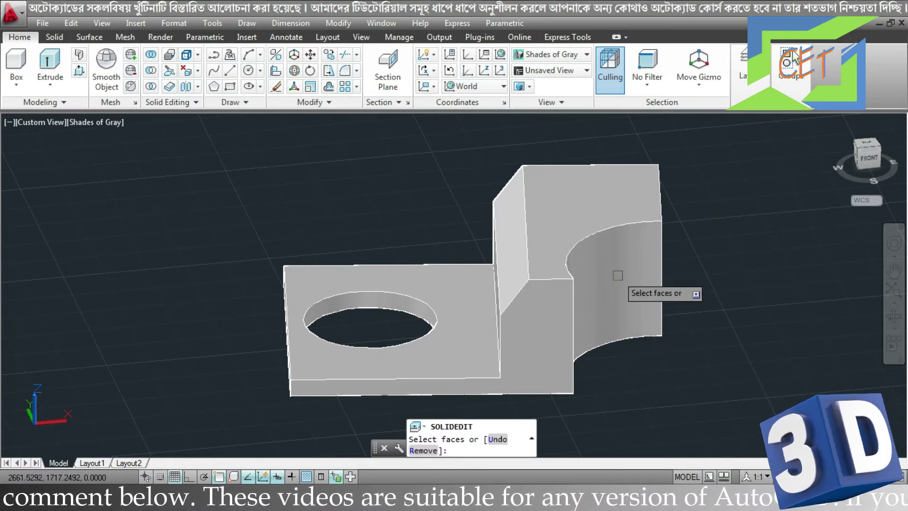
pyautogui.scroll(-5, 617, 275)
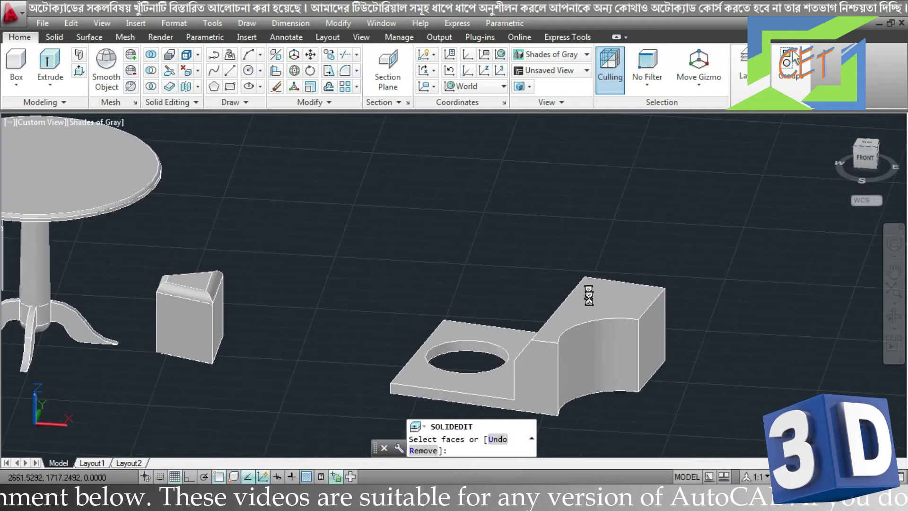
pyautogui.keyDown('shift'); pyautogui.moveTo(618, 276); pyautogui.dragTo(593, 352, button='middle'); pyautogui.keyUp('shift')
pyautogui.scroll(6, 593, 351)
pyautogui.click(593, 351)
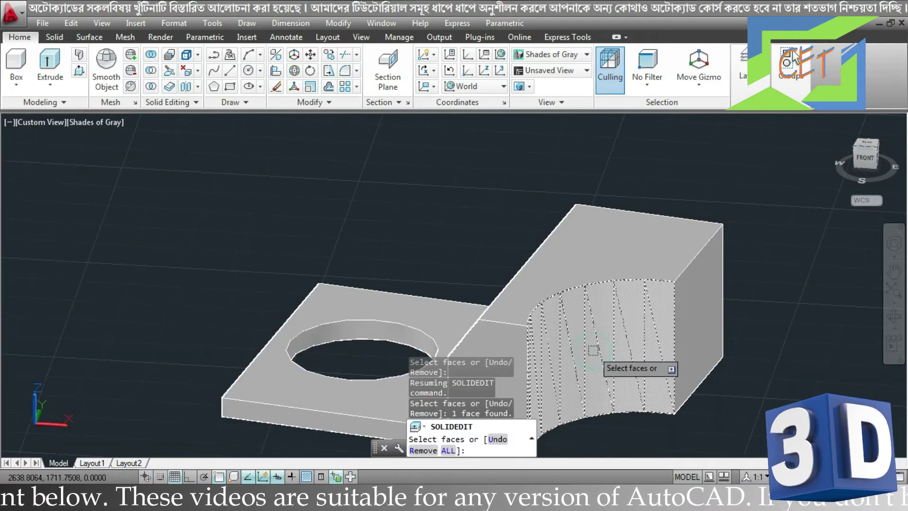
pyautogui.press('Return')
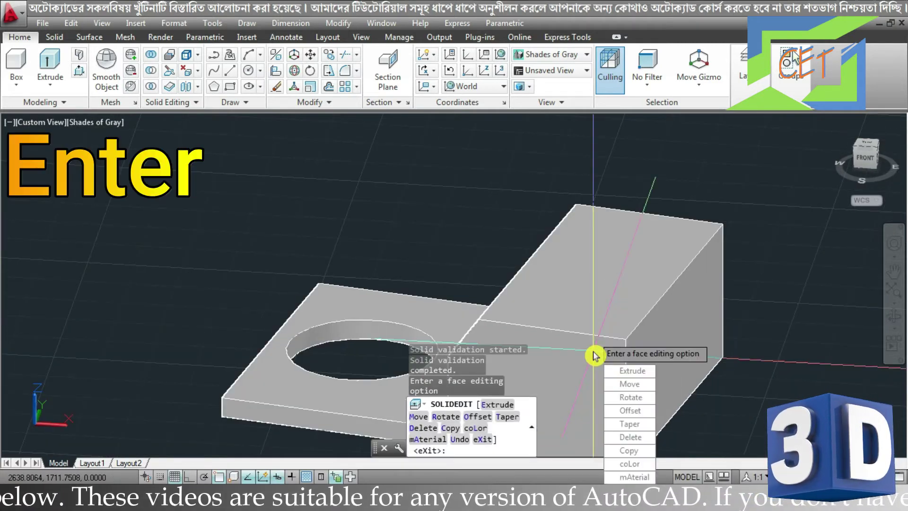
pyautogui.press('Escape')
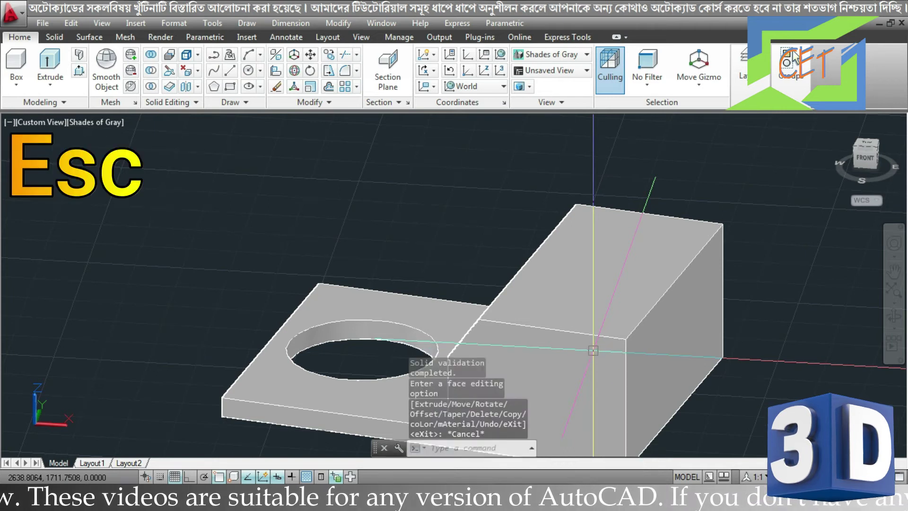
pyautogui.moveTo(592, 350)
pyautogui.keyDown('shift'); pyautogui.mouseDown(button='middle')
pyautogui.moveTo(662, 368)
pyautogui.moveTo(624, 323)
pyautogui.moveTo(603, 269)
pyautogui.mouseUp(button='middle'); pyautogui.keyUp('shift')
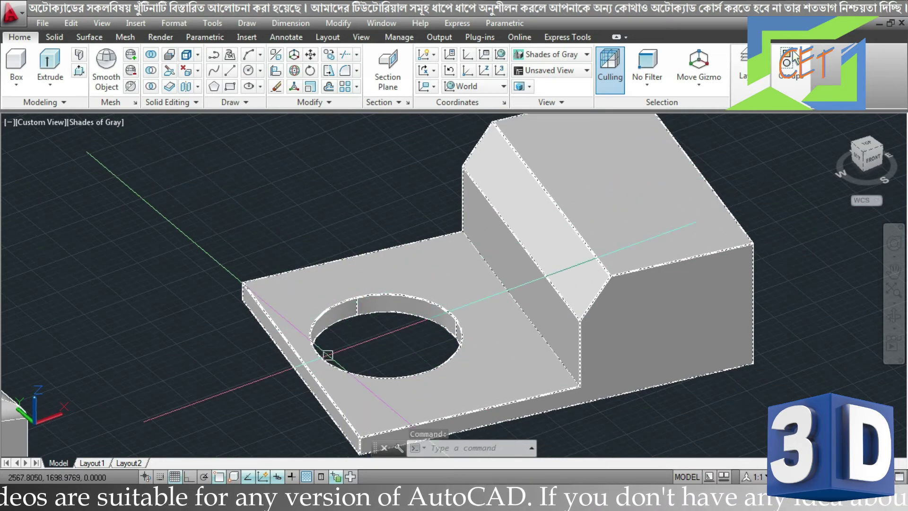
# Step: Delete the round hole's inner face from the bracket's base plate
pyautogui.click(197, 71)
pyautogui.click(219, 225)
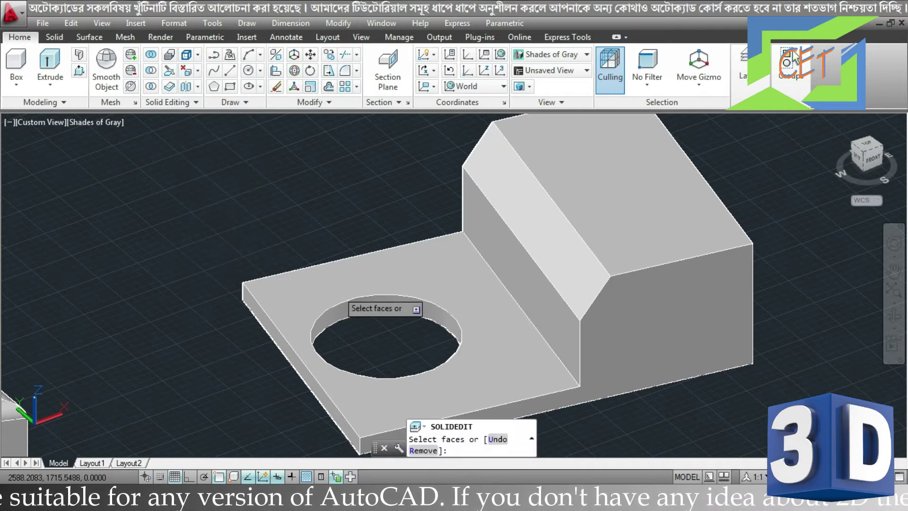
pyautogui.scroll(4, 363, 303)
pyautogui.scroll(1, 362, 305)
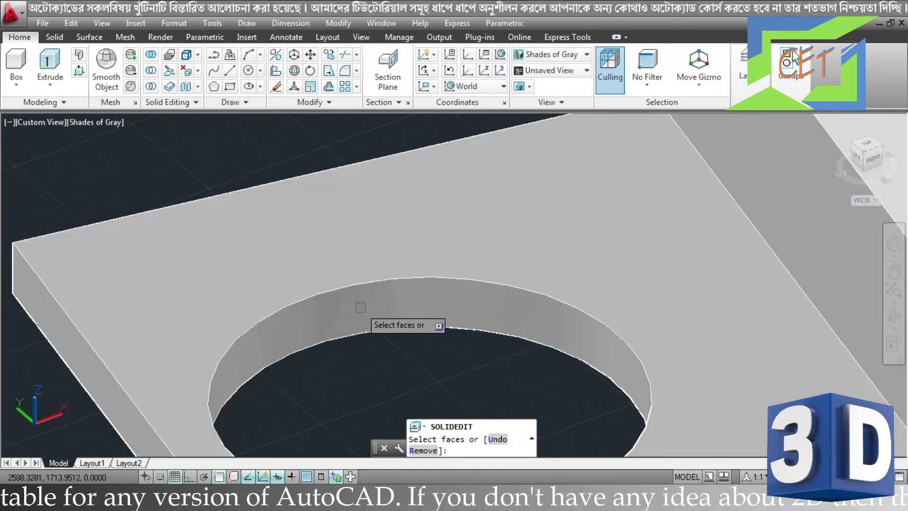
pyautogui.click(360, 307)
pyautogui.press('Return')
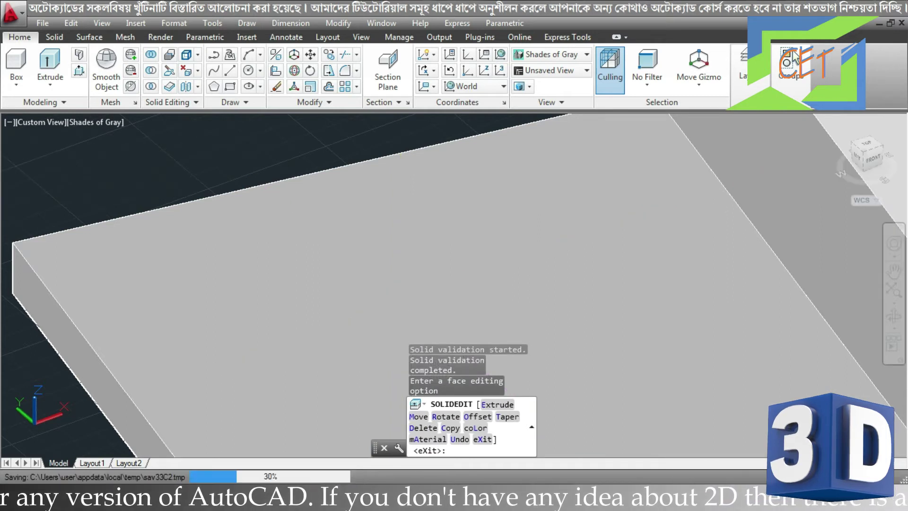
pyautogui.press('Escape')
# Step: Zoom out and pan the view over to the table and stools
pyautogui.scroll(-5, 401, 301)
pyautogui.scroll(-3, 401, 301)
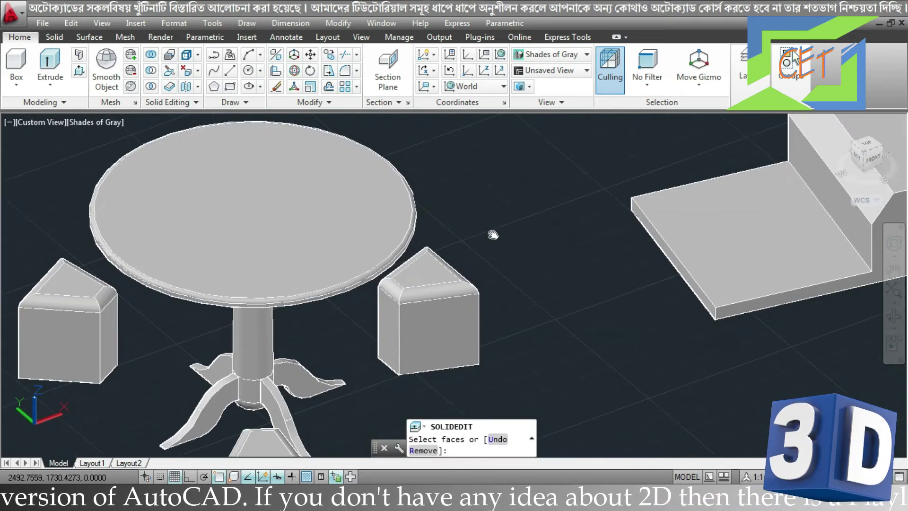
pyautogui.moveTo(492, 235); pyautogui.dragTo(518, 184, button='middle')
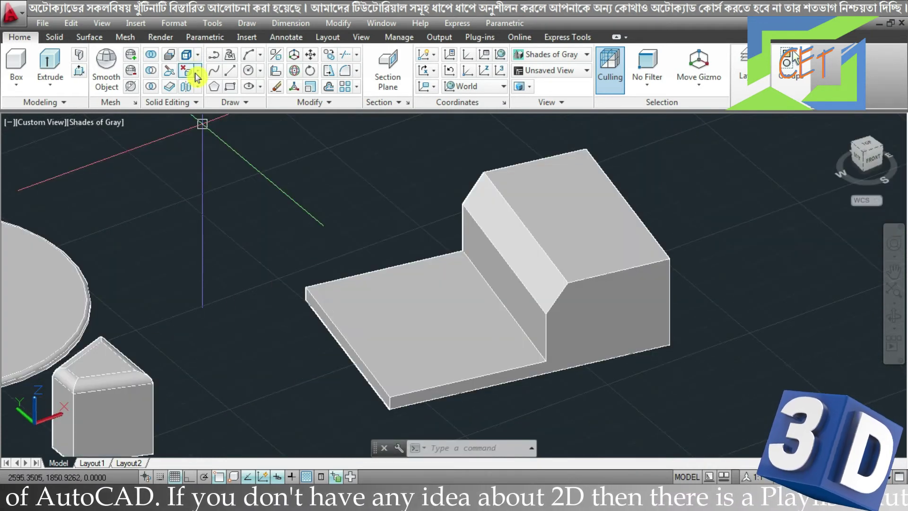
# Step: Delete the stool seat's top and corner fillet faces, leaving sharp top edges
pyautogui.click(195, 73)
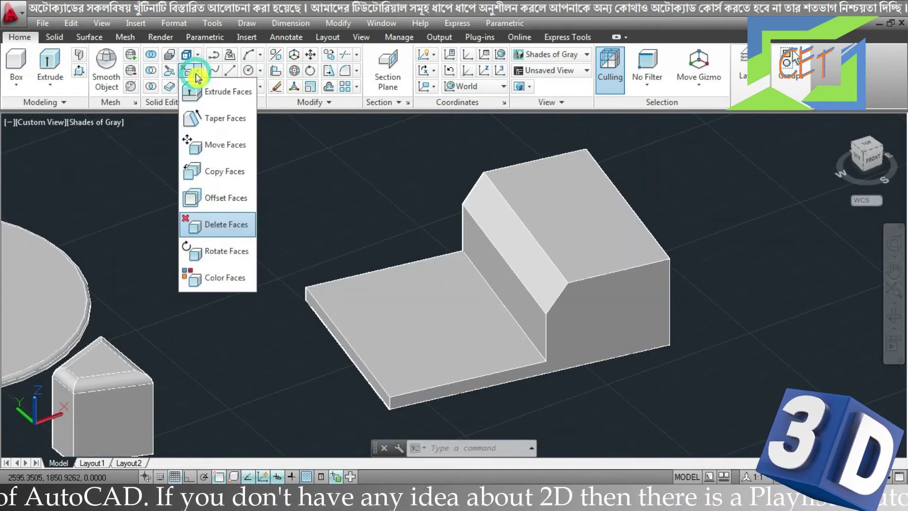
pyautogui.click(213, 225)
pyautogui.scroll(5, 110, 388)
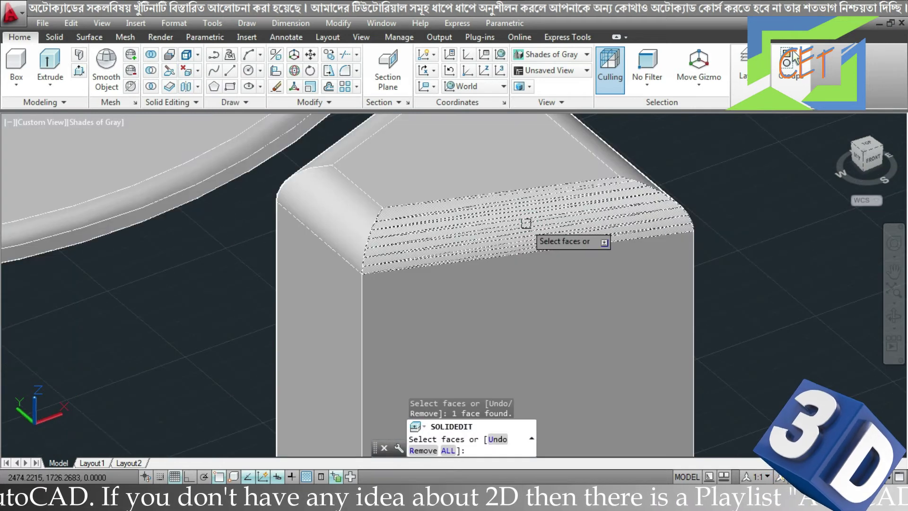
pyautogui.click(375, 212)
pyautogui.click(357, 209)
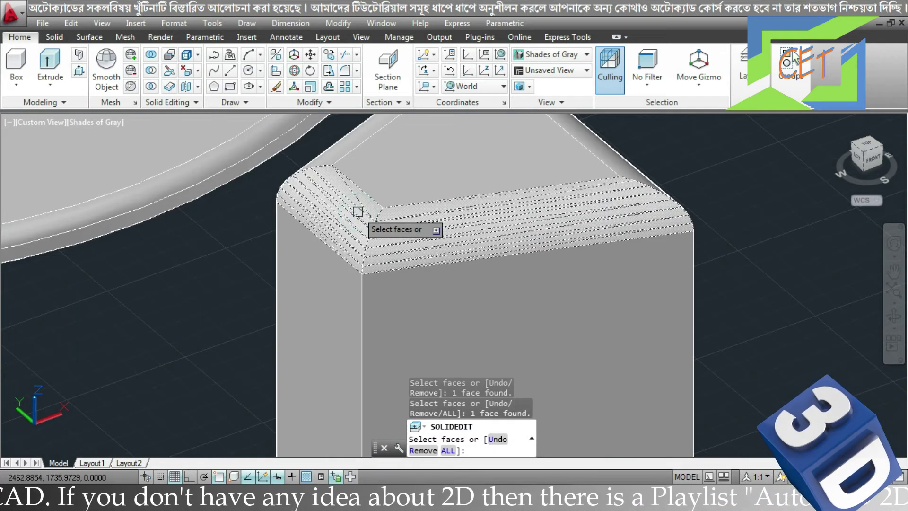
pyautogui.scroll(-3, 449, 220)
pyautogui.scroll(-3, 579, 243)
pyautogui.keyDown('shift'); pyautogui.moveTo(579, 244); pyautogui.dragTo(251, 231, button='middle'); pyautogui.keyUp('shift')
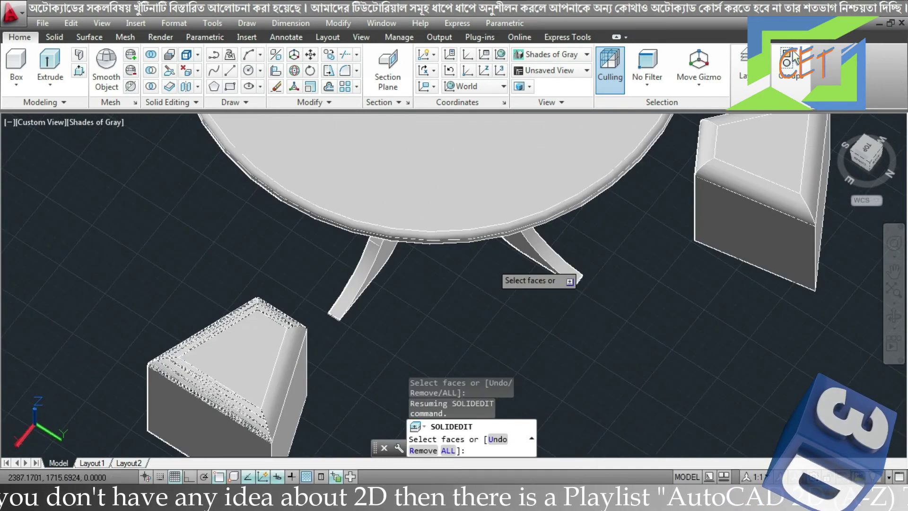
pyautogui.scroll(4, 251, 231)
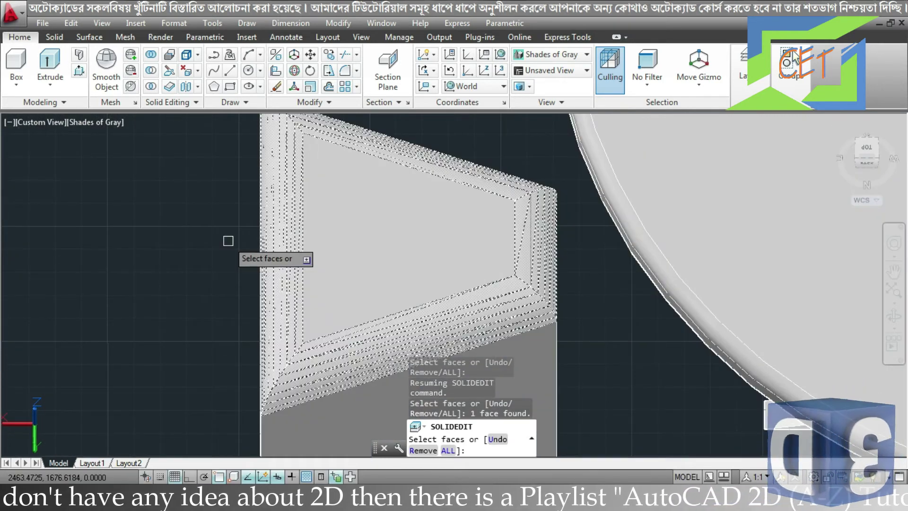
pyautogui.scroll(-1, 228, 241)
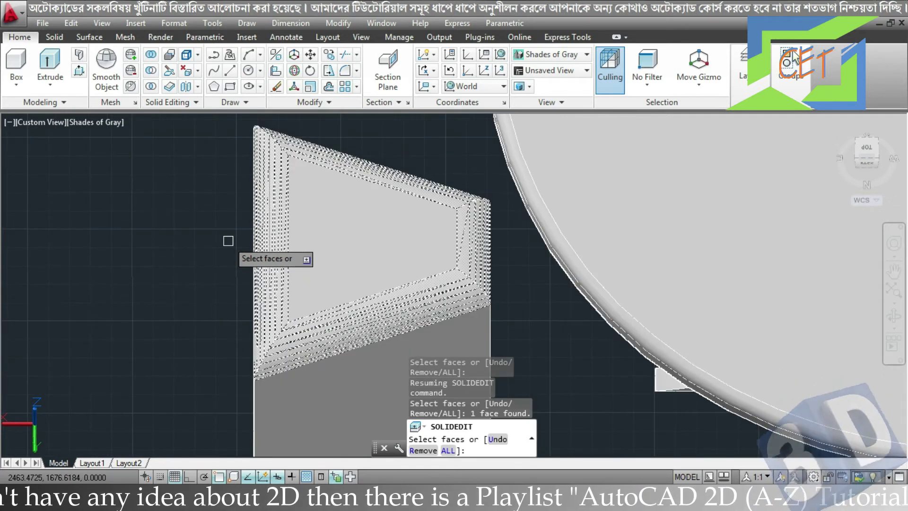
pyautogui.press('Return')
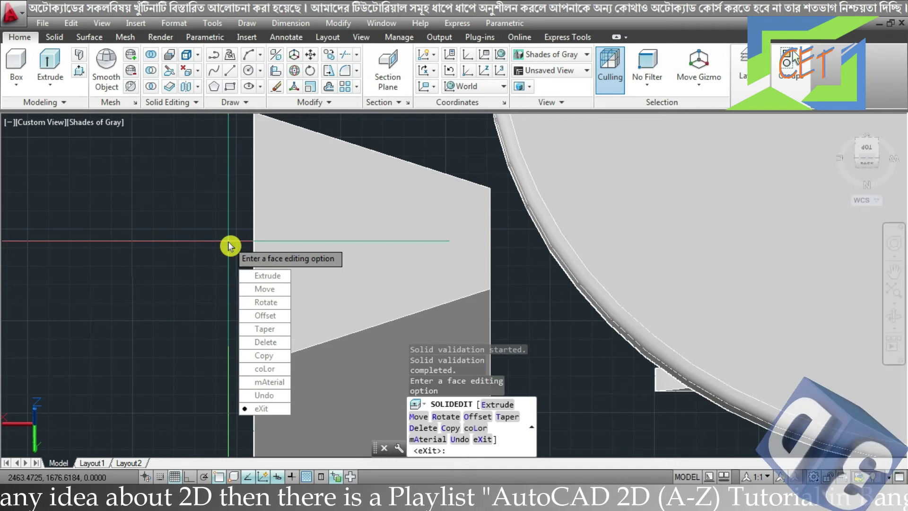
pyautogui.press('Escape')
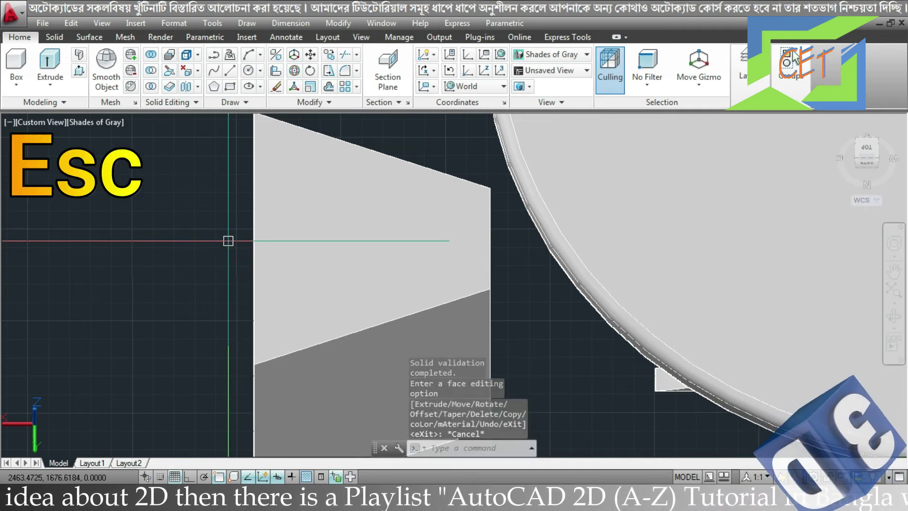
# Step: Zoom out and orbit the view from the stool back to the stepped bracket
pyautogui.scroll(-5, 228, 240)
pyautogui.keyDown('shift'); pyautogui.moveTo(253, 247); pyautogui.dragTo(203, 227, button='middle'); pyautogui.keyUp('shift')
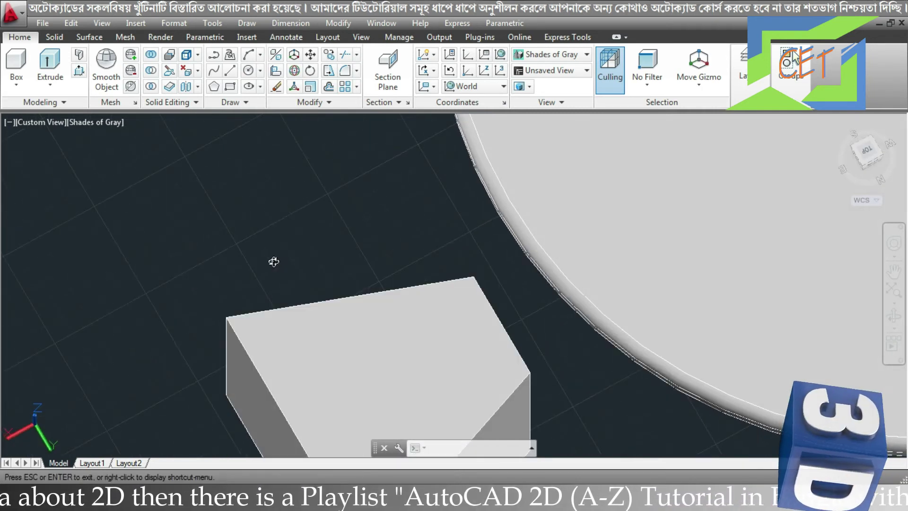
pyautogui.scroll(5, 694, 264)
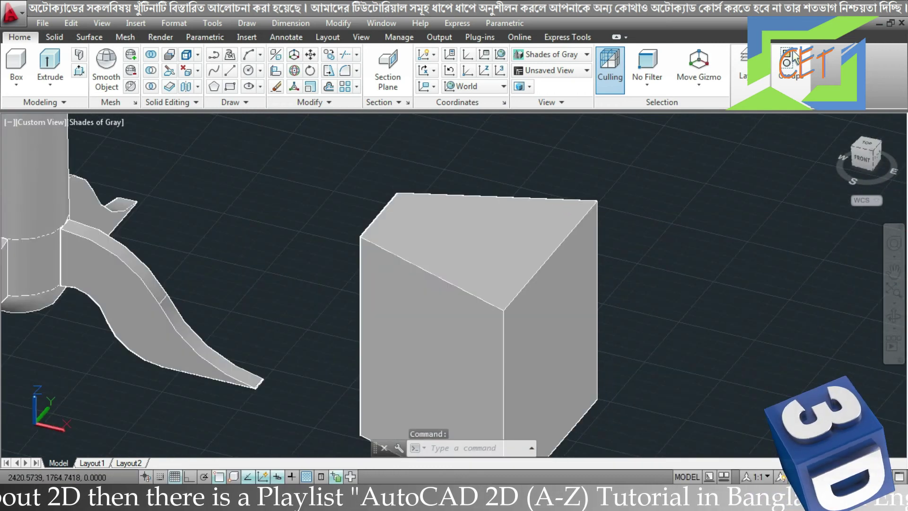
pyautogui.moveTo(694, 263)
pyautogui.keyDown('shift'); pyautogui.mouseDown(button='middle')
pyautogui.moveTo(731, 299)
pyautogui.moveTo(276, 251)
pyautogui.mouseUp(button='middle'); pyautogui.keyUp('shift')
pyautogui.scroll(-3, 731, 299)
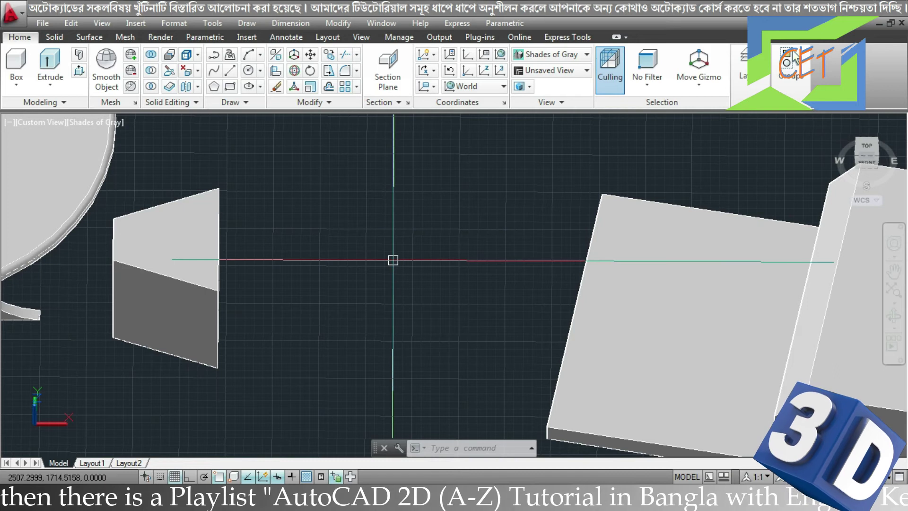
pyautogui.scroll(-2, 392, 260)
pyautogui.keyDown('shift'); pyautogui.moveTo(393, 260); pyautogui.dragTo(443, 343, button='middle'); pyautogui.keyUp('shift')
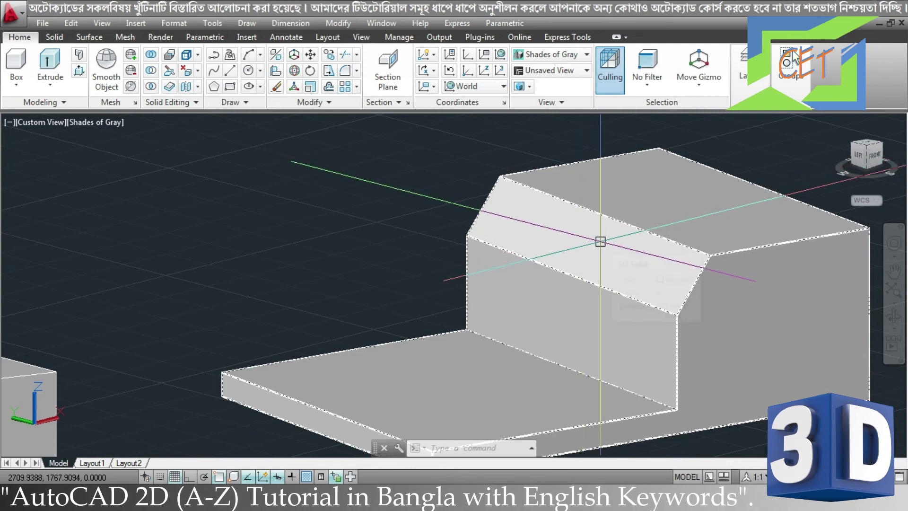
pyautogui.moveTo(538, 226)
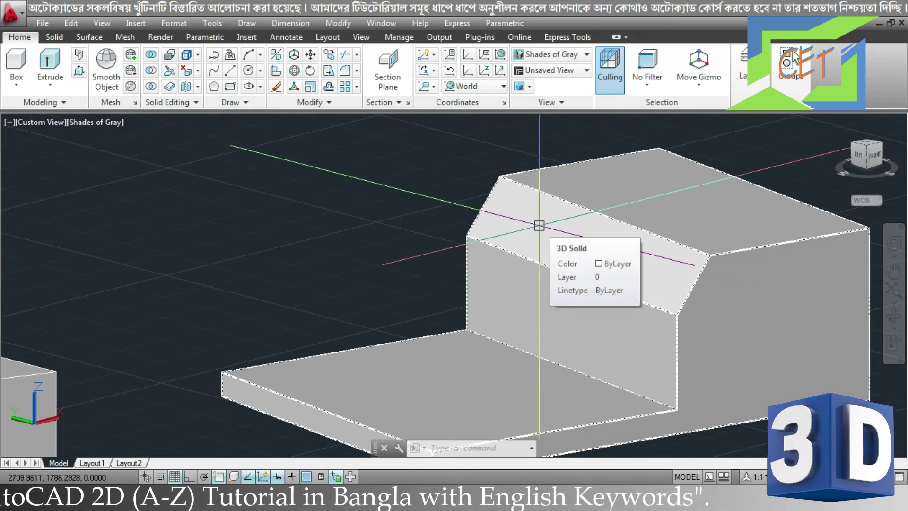
# Step: Delete the bracket's sloped chamfer face, leaving the upright block square-topped
pyautogui.press('Escape')
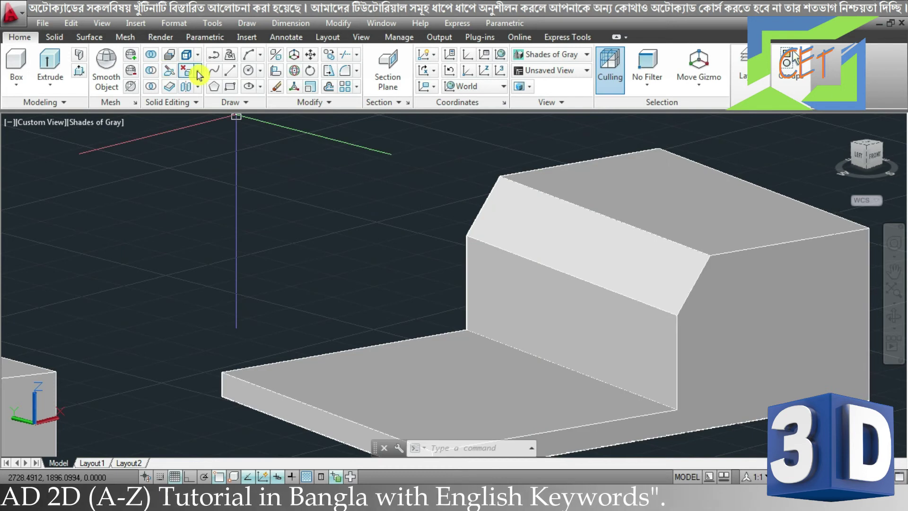
pyautogui.click(197, 75)
pyautogui.click(210, 223)
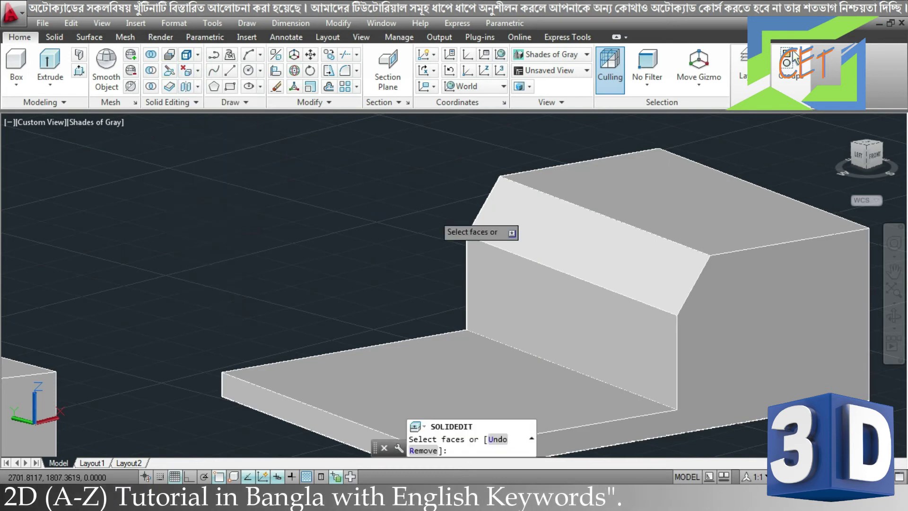
pyautogui.click(608, 246)
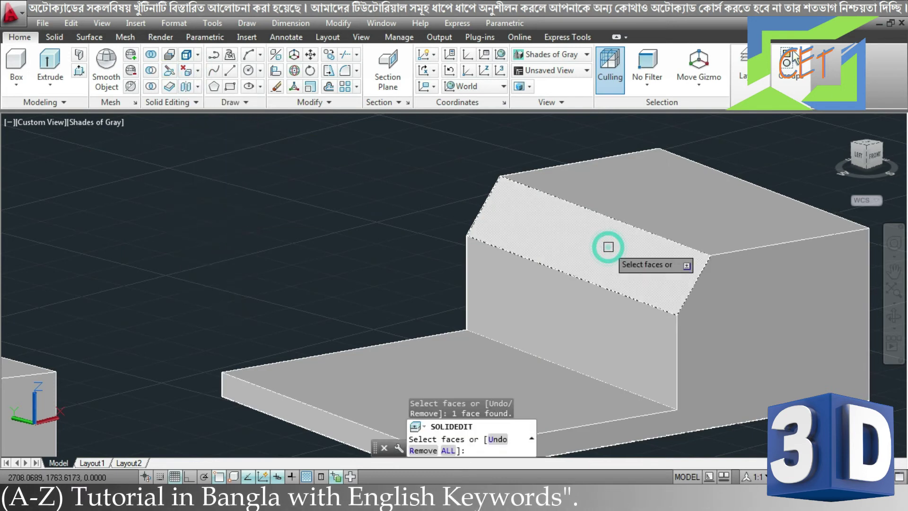
pyautogui.press('Return')
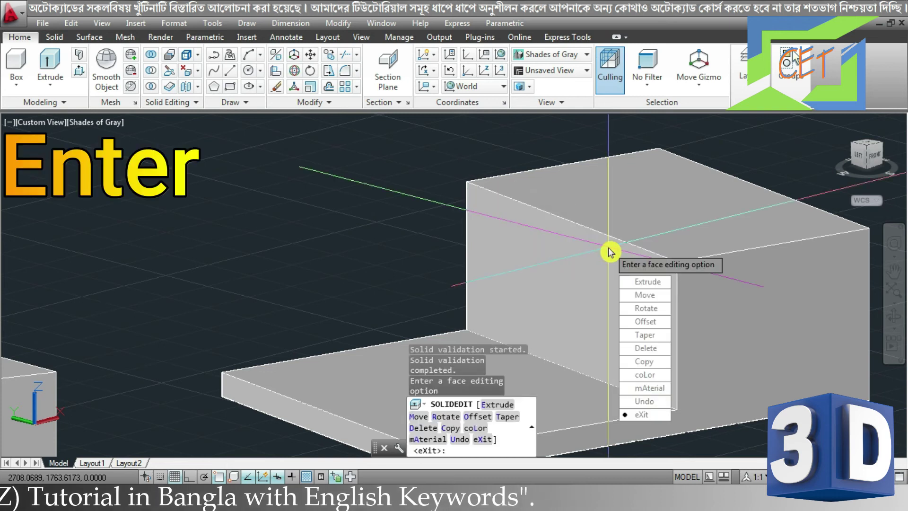
pyautogui.press('Escape')
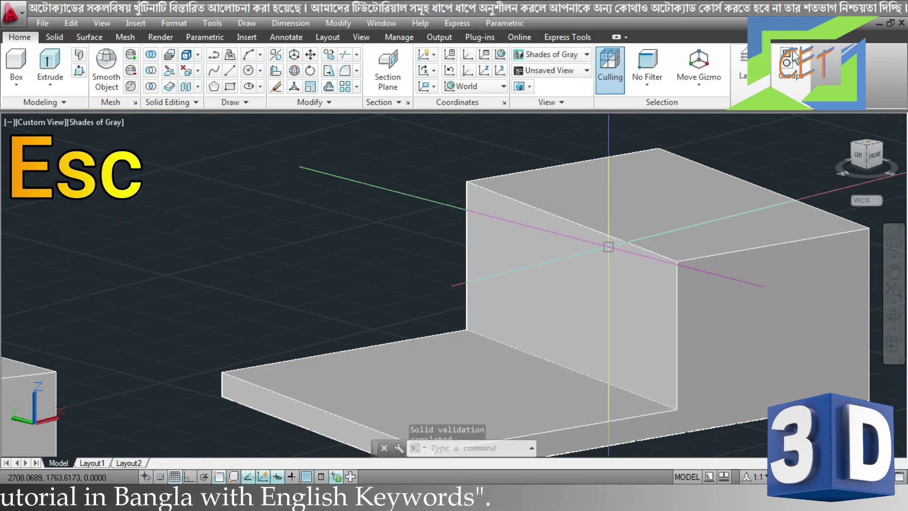